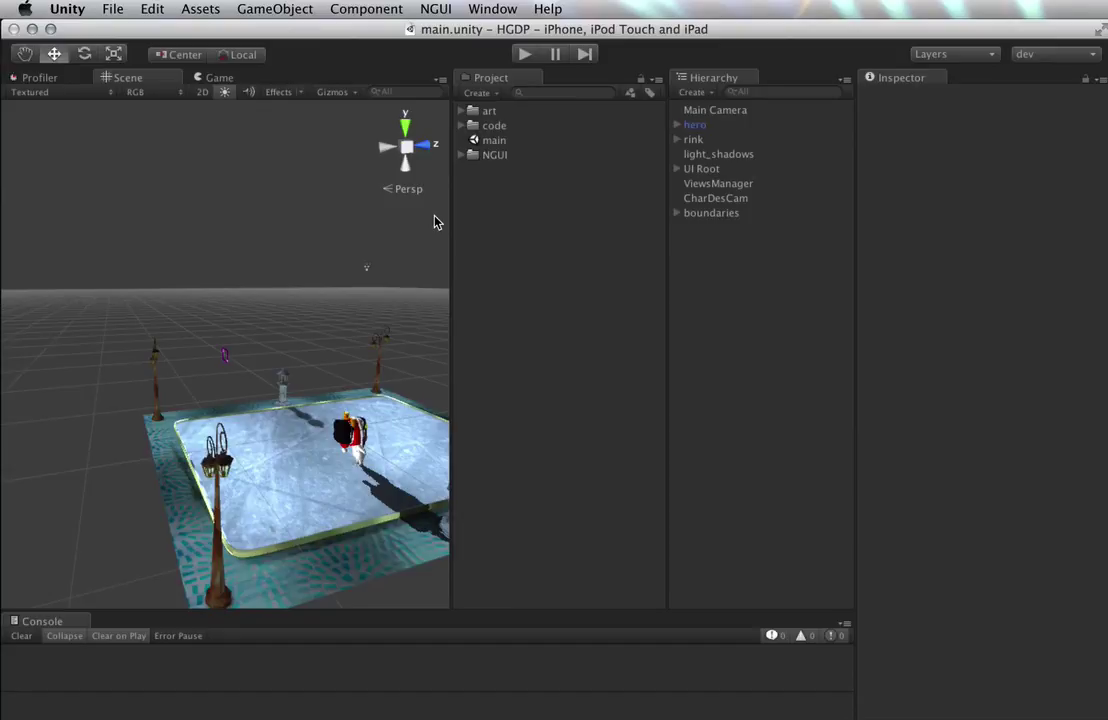
- Play-test the game, trying the Santa, Blues and Steampunk suits in the character designer, then stop
key("super+p")
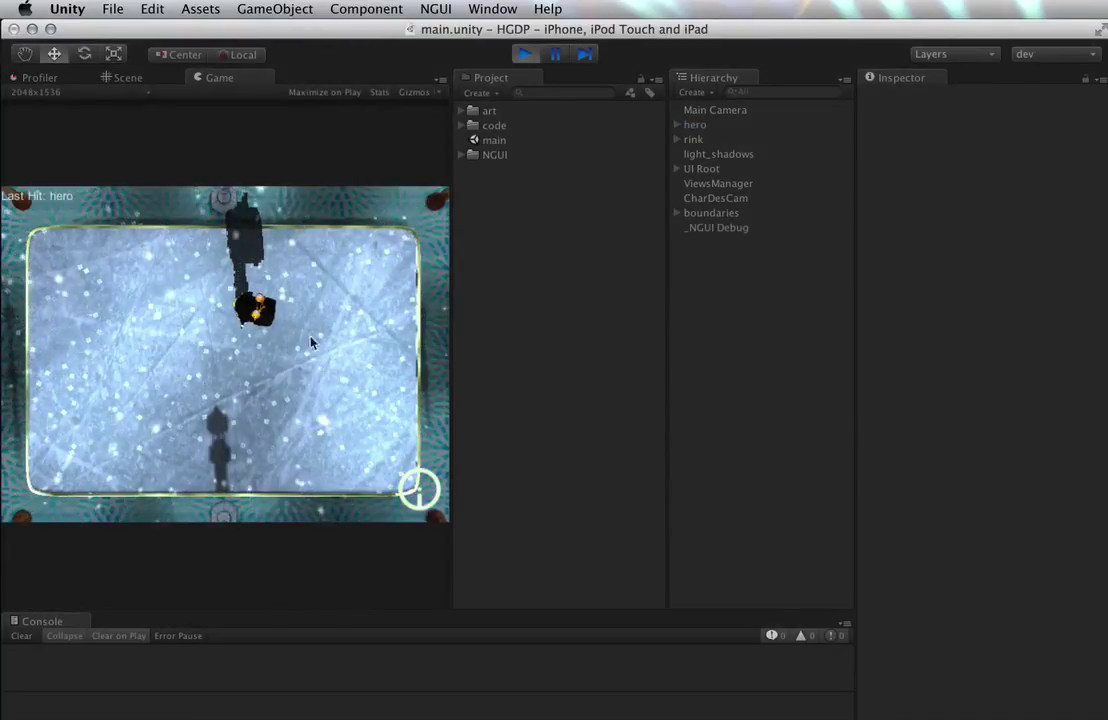
left_click(421, 491)
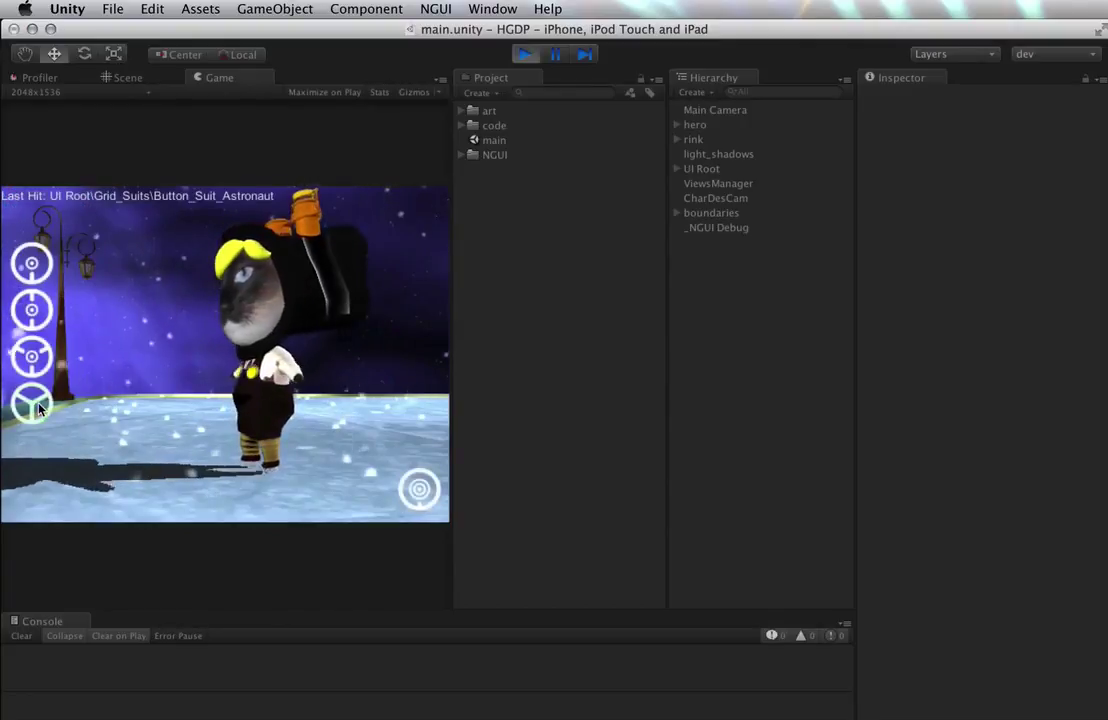
left_click(32, 356)
left_click(36, 320)
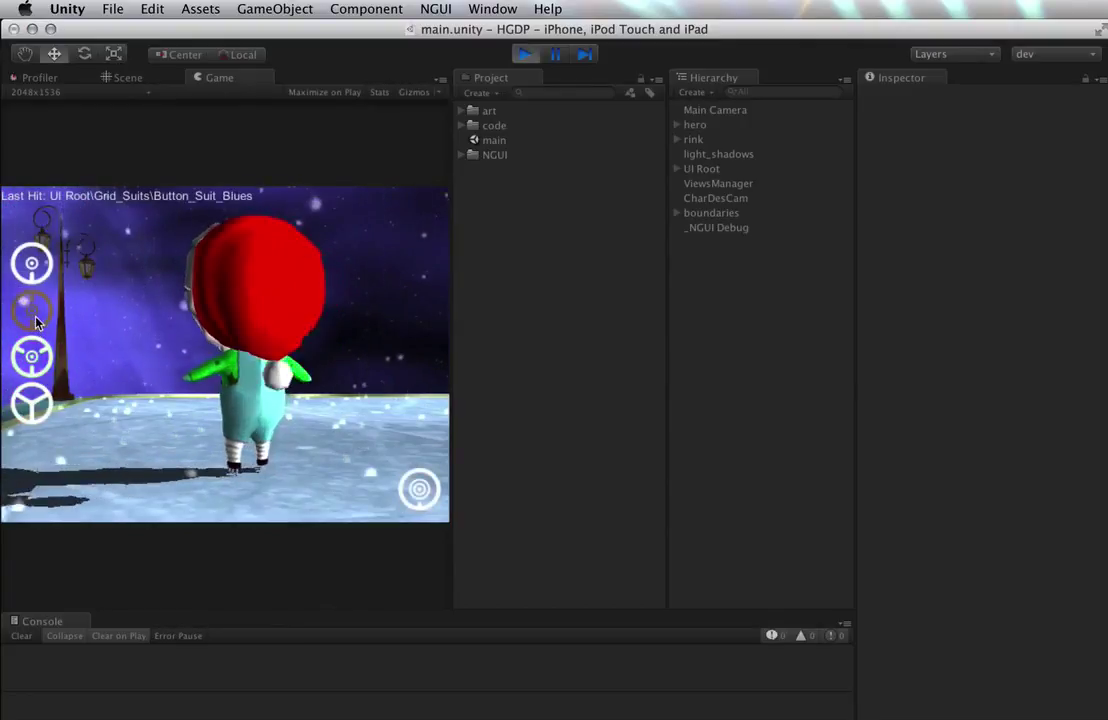
left_click(35, 280)
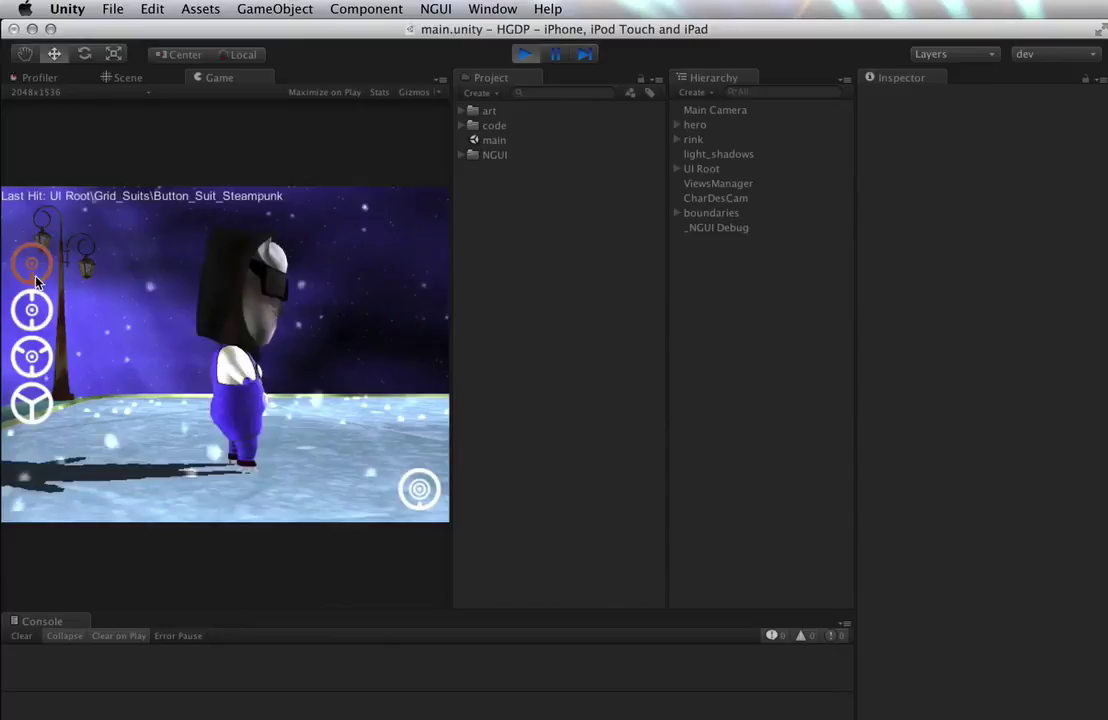
left_click(421, 491)
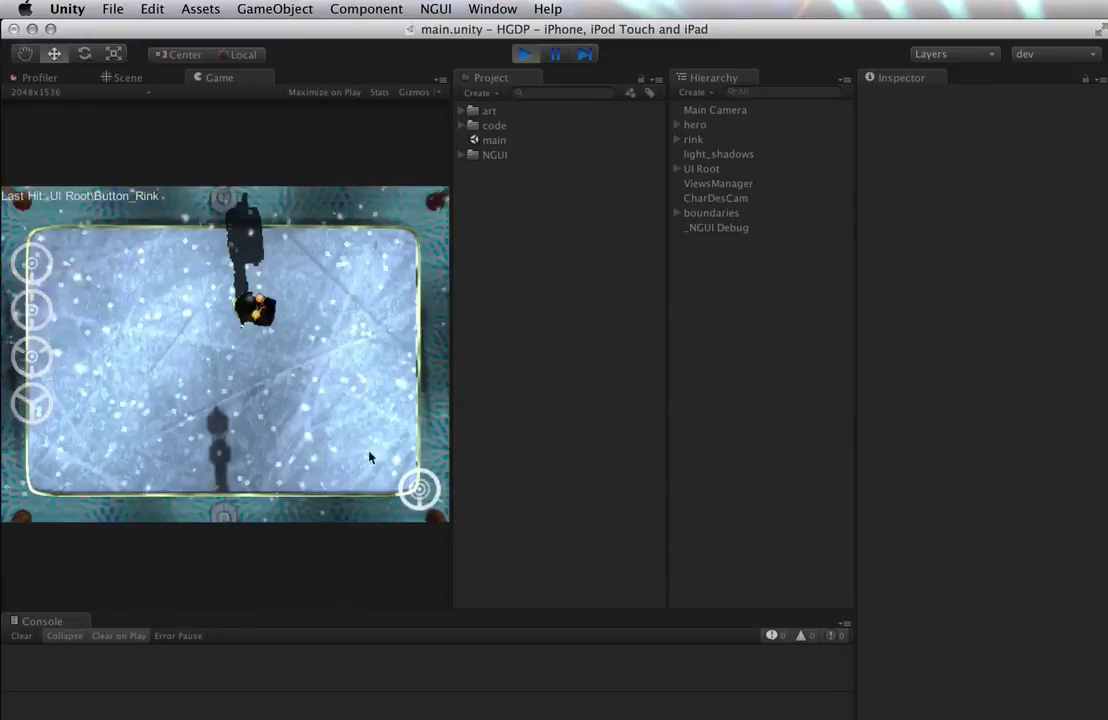
left_click(521, 55)
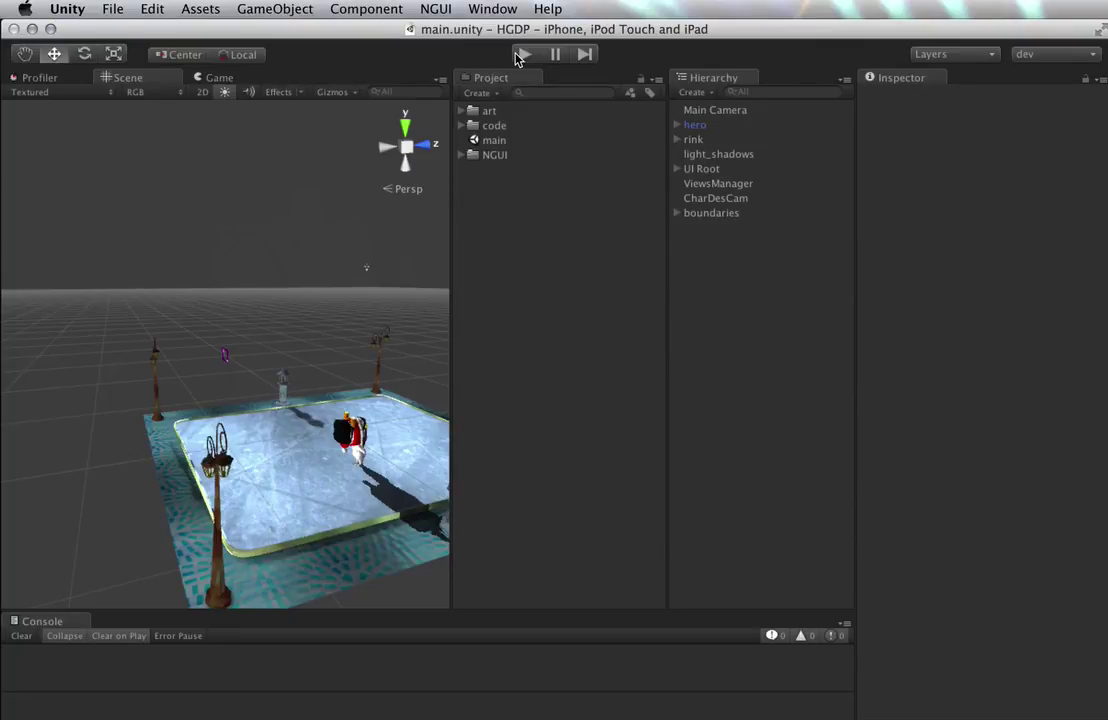
- Inspect the UI Root object's settings and orbit the scene around the rink
key("super+Tab")
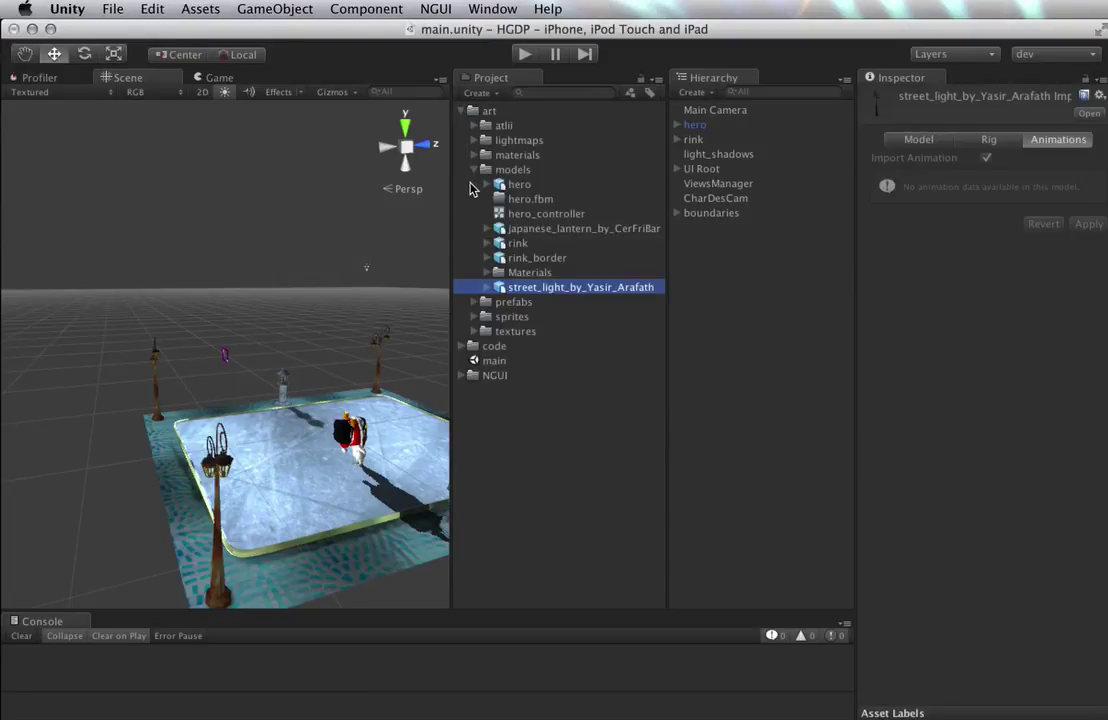
left_click(224, 357)
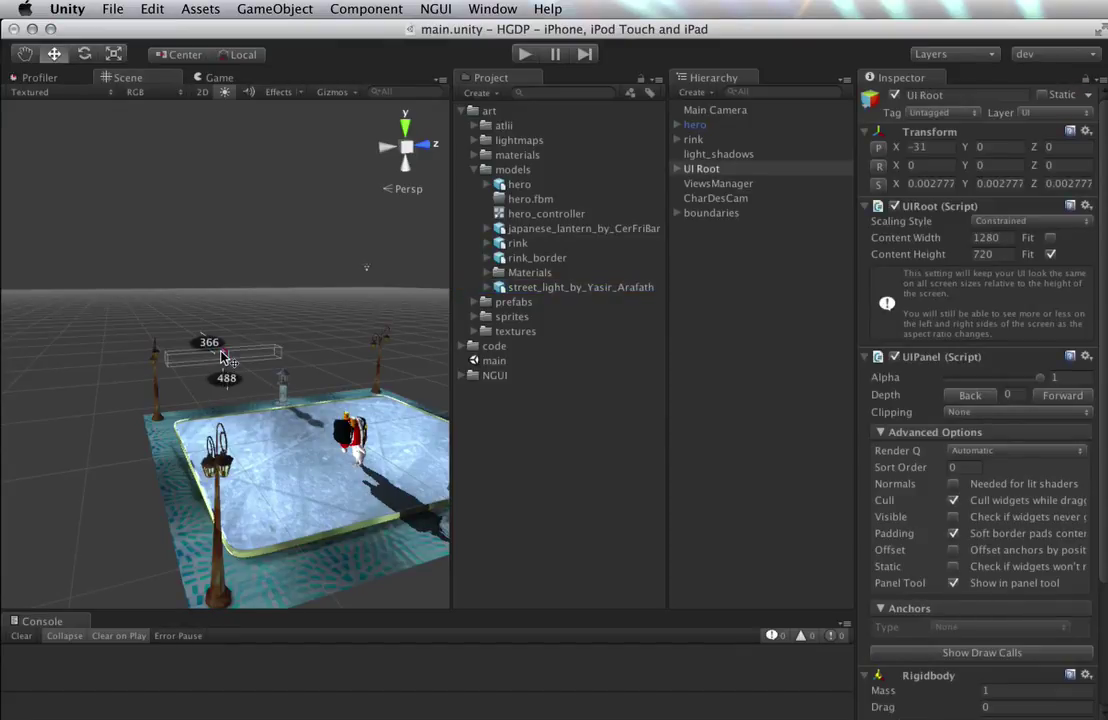
left_click_drag(224, 357, 235, 515, "alt")
- Inspect the hero's components, frame it from the front, then pick out a street light
left_click(250, 378)
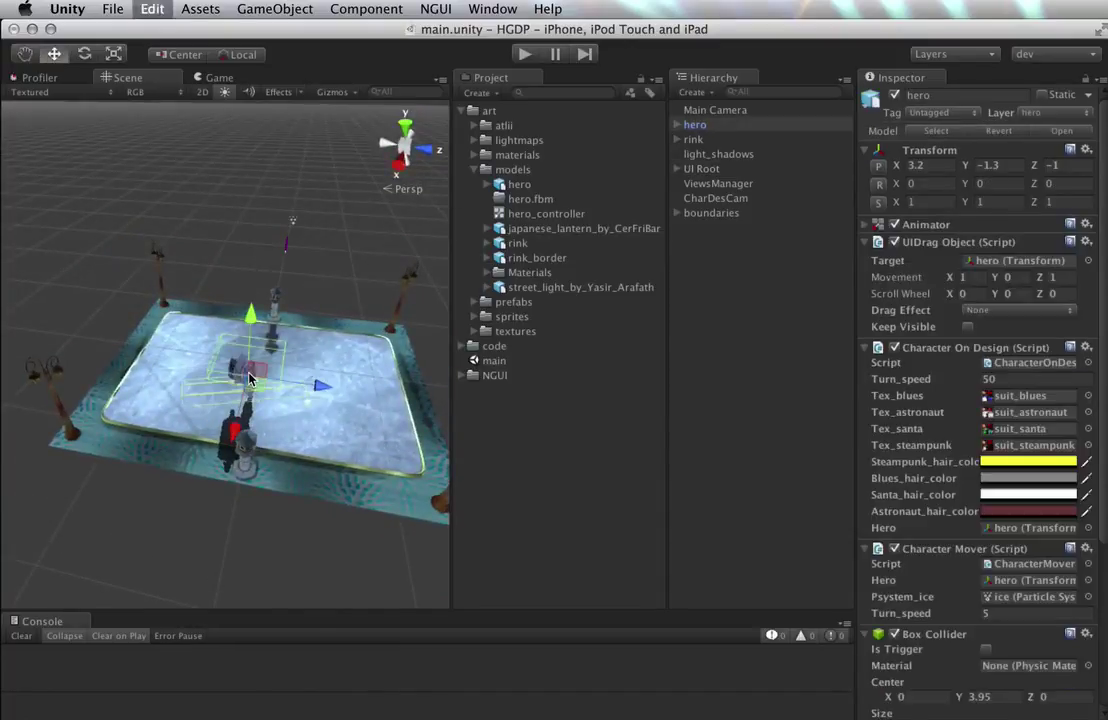
key("f")
left_click_drag(275, 385, 125, 230, "alt")
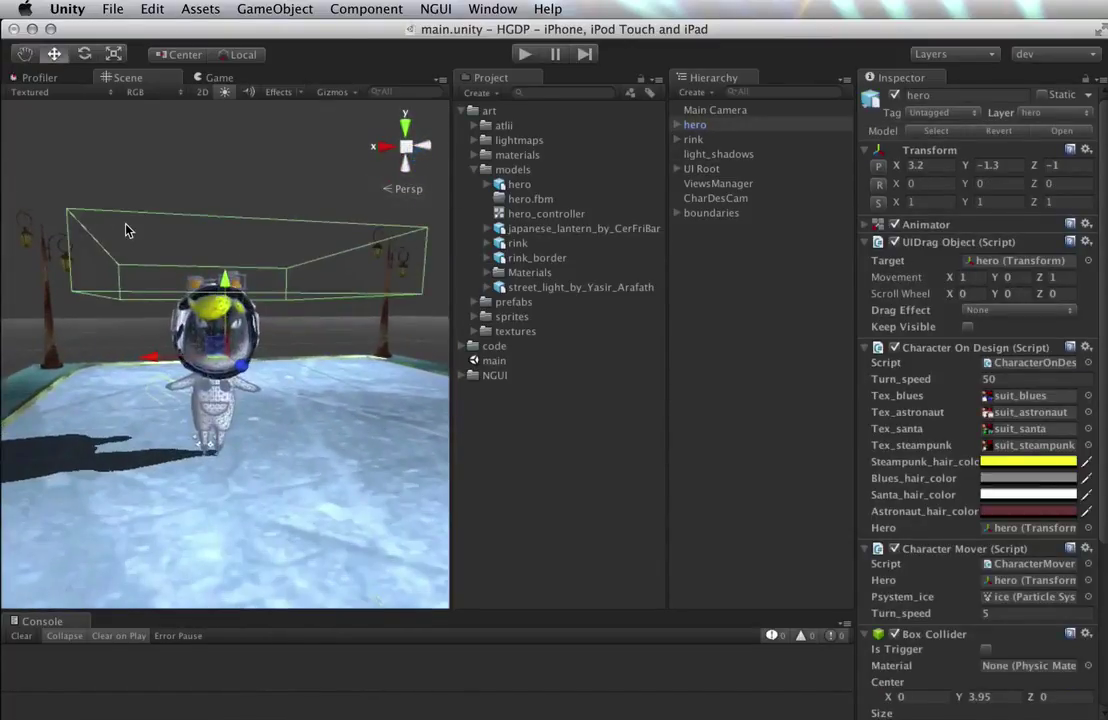
scroll(125, 230, "down", 3)
scroll(250, 235, "down", 5)
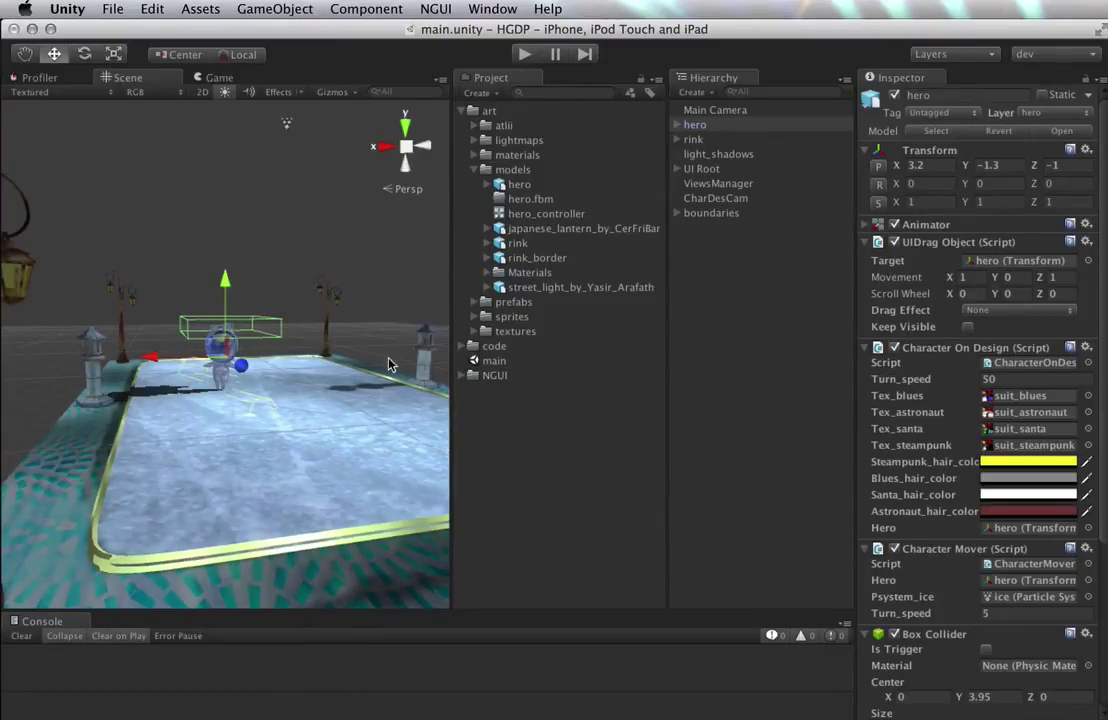
mouse_move(390, 365)
middle_mouse_down()
mouse_move(335, 325)
mouse_move(400, 383)
middle_mouse_up()
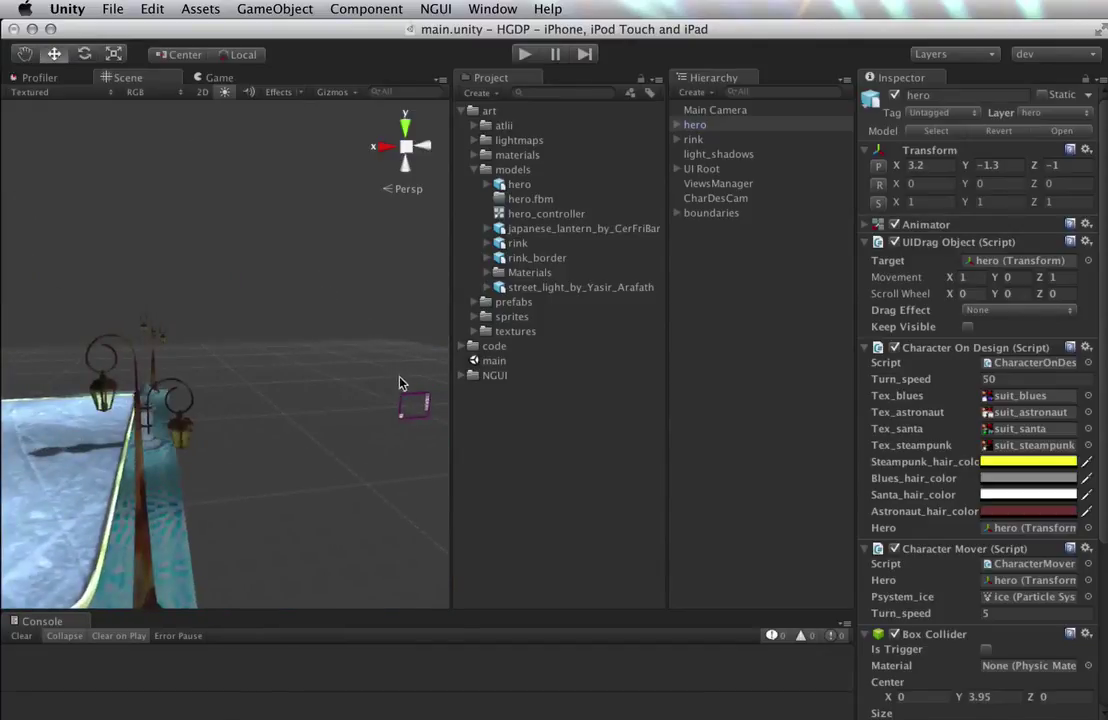
left_click(425, 410)
- Inspect and frame the Button_Suit_Astronaut object, orbiting around the UI canvas
left_click(425, 410)
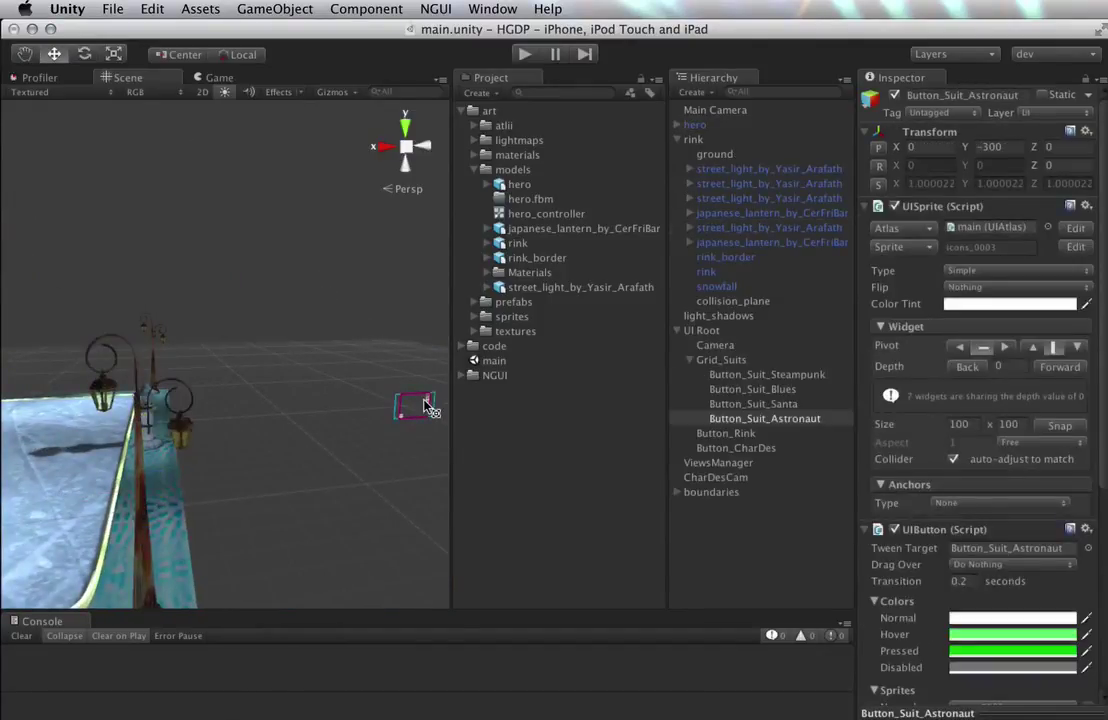
key("f")
scroll(427, 413, "down", 5)
left_click_drag(410, 420, 1040, 483, "alt")
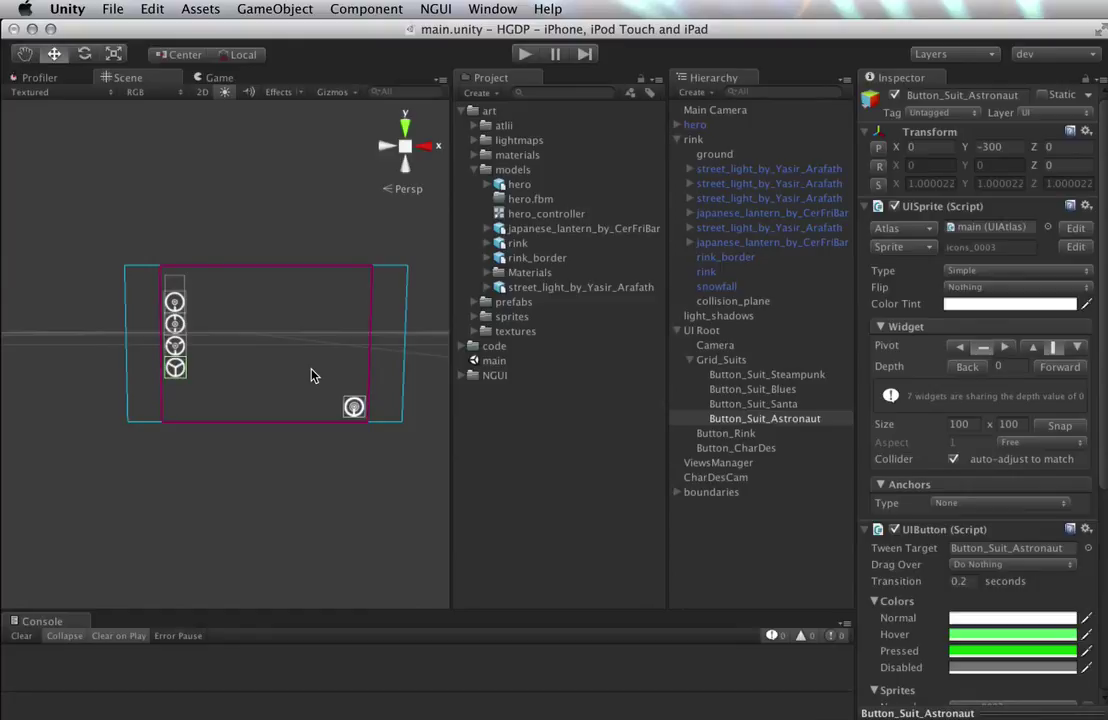
- Frame the snowfall particle system and view it from a steeper angle over the rink and hero
double_click(716, 286)
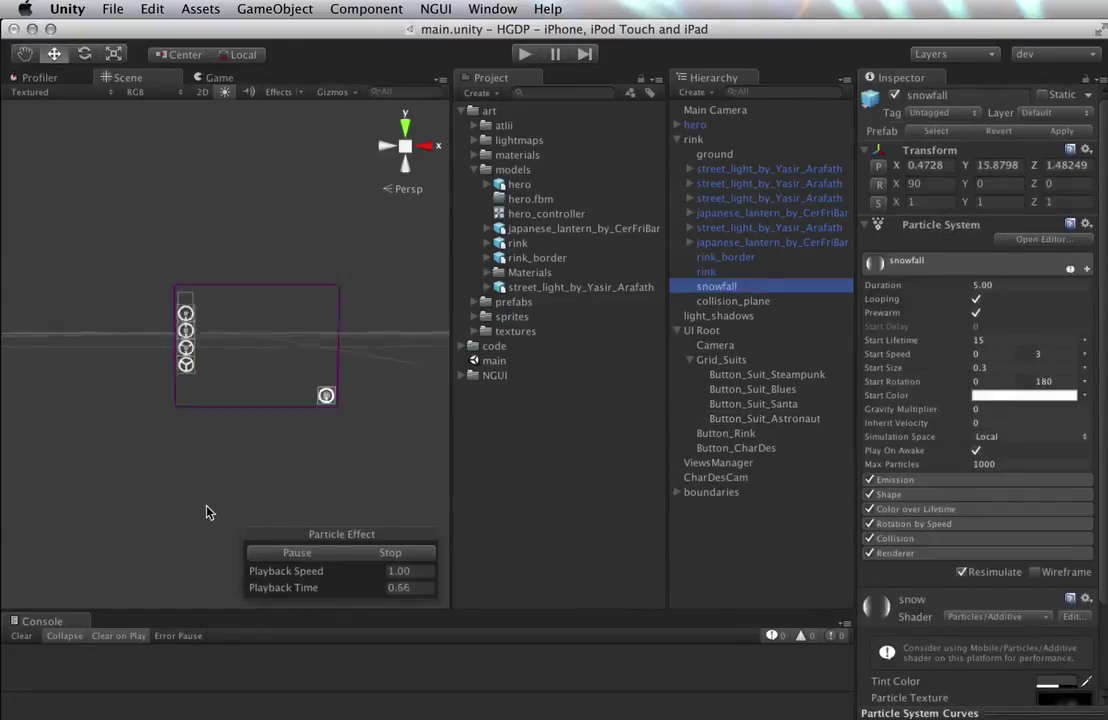
key("shift+space")
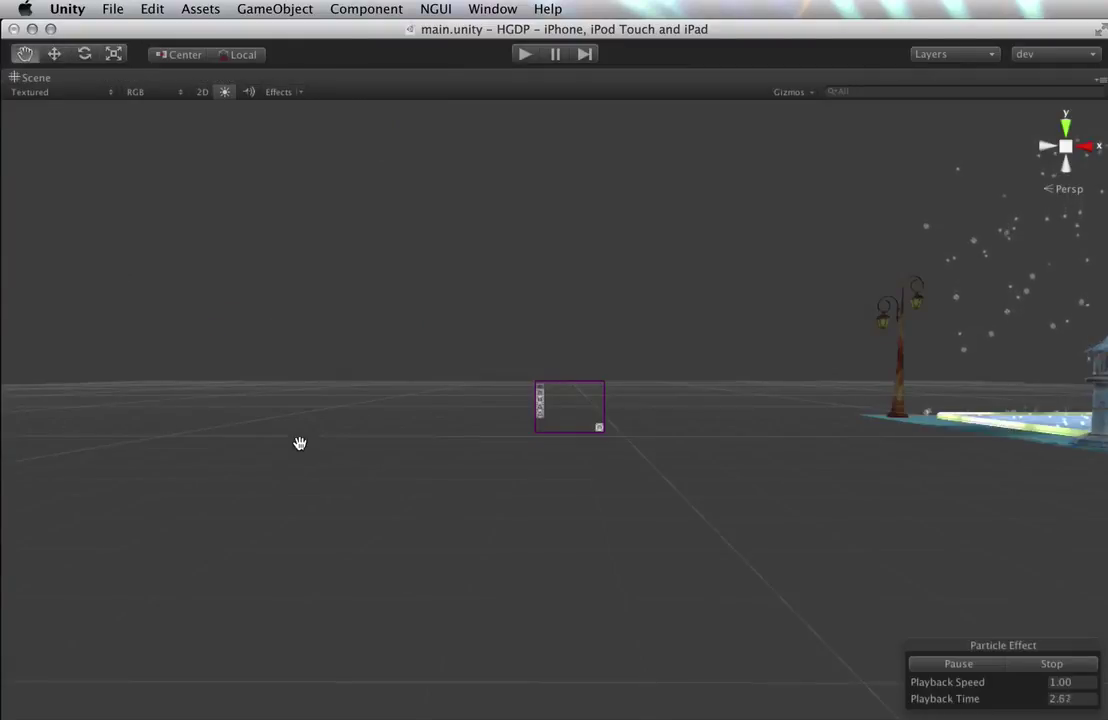
key("shift+space")
middle_click_drag(418, 403, 6, 404)
left_click_drag(205, 190, 101, 252, "alt")
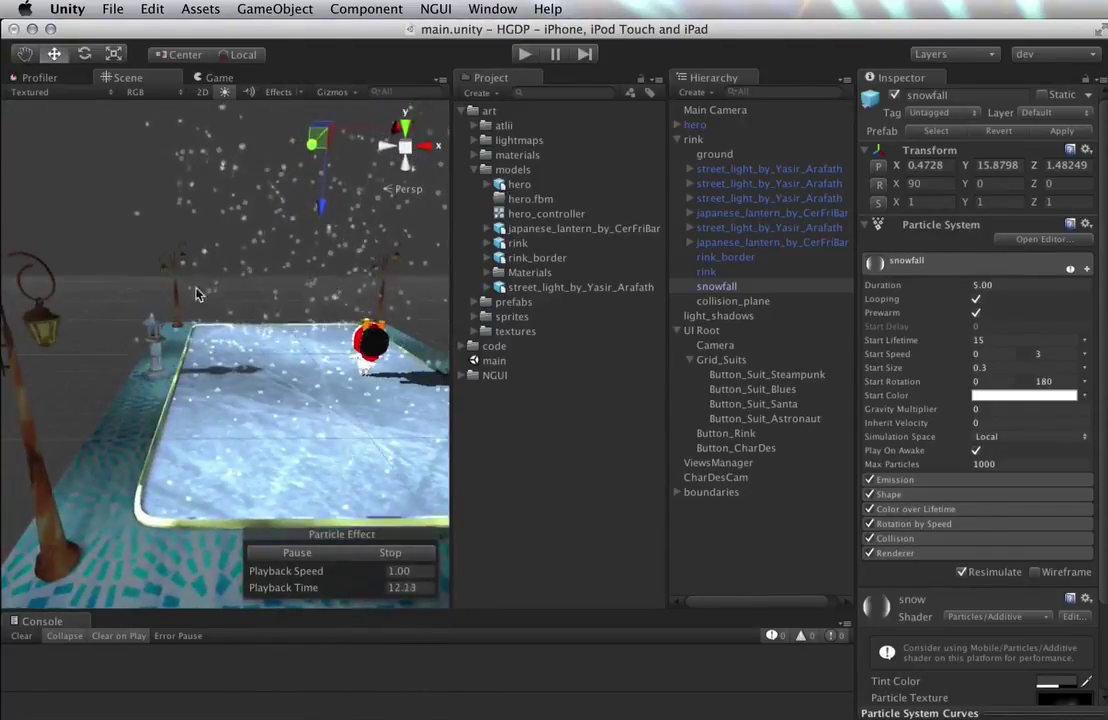
left_click(102, 252)
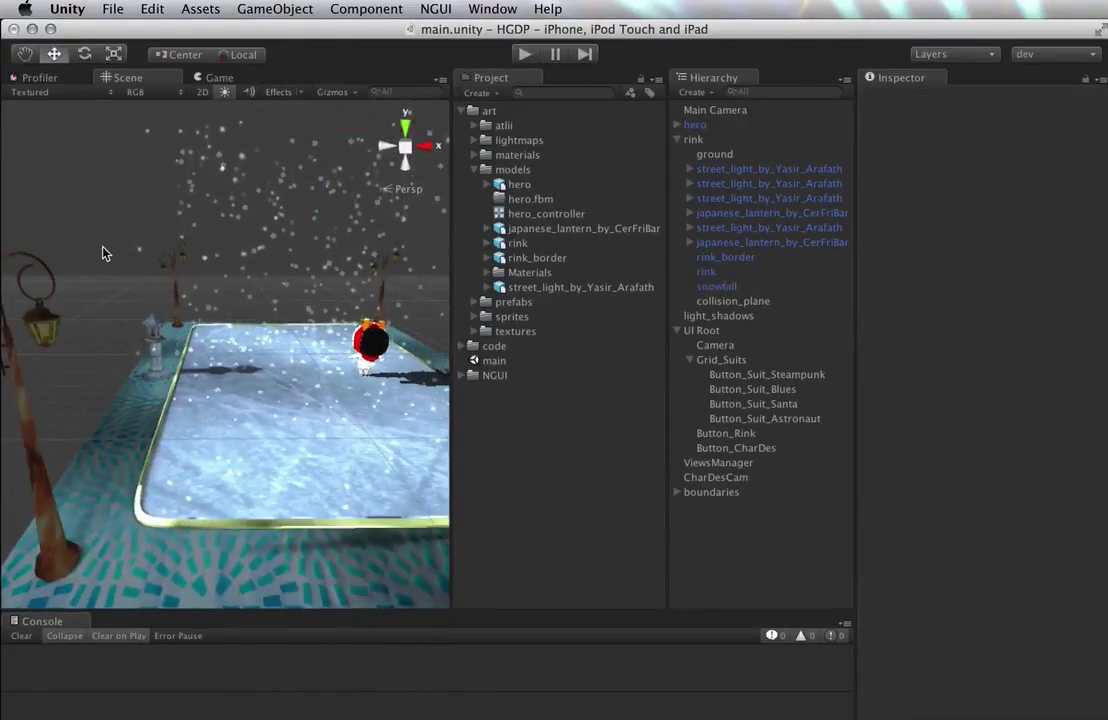
- Collapse the art folder and expand code to show its six scripts
left_click(461, 110)
left_click(461, 126)
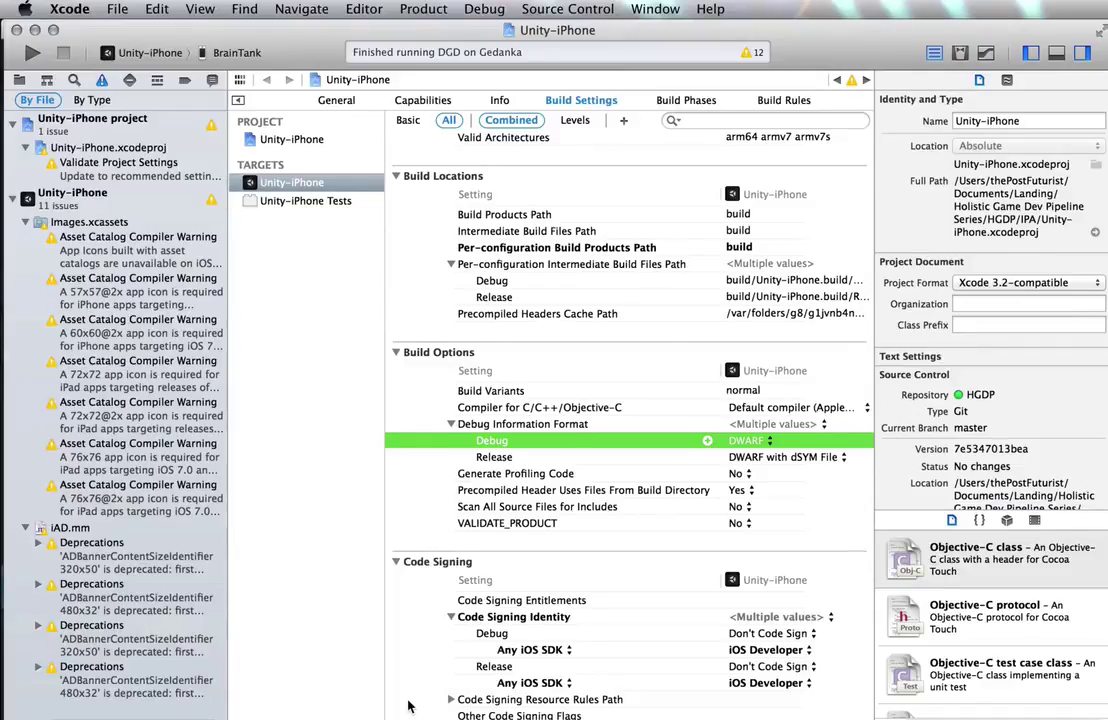
- Switch from Xcode back to the Unity editor showing the ice rink scene
key("super+Tab")
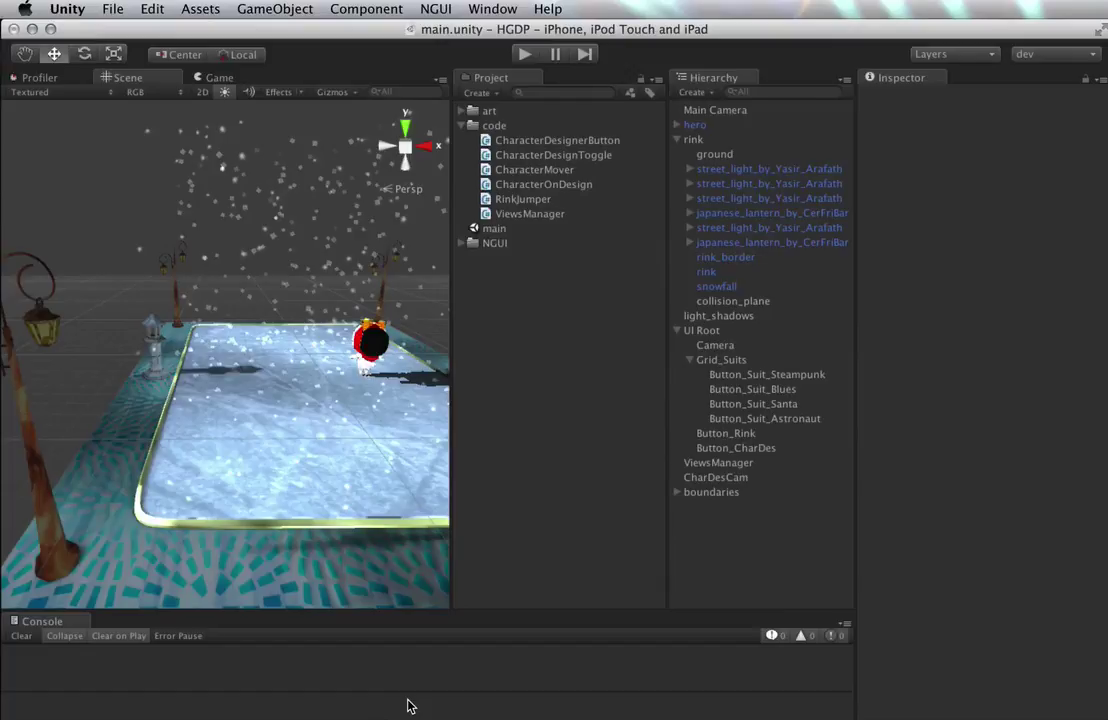
key("super+p")
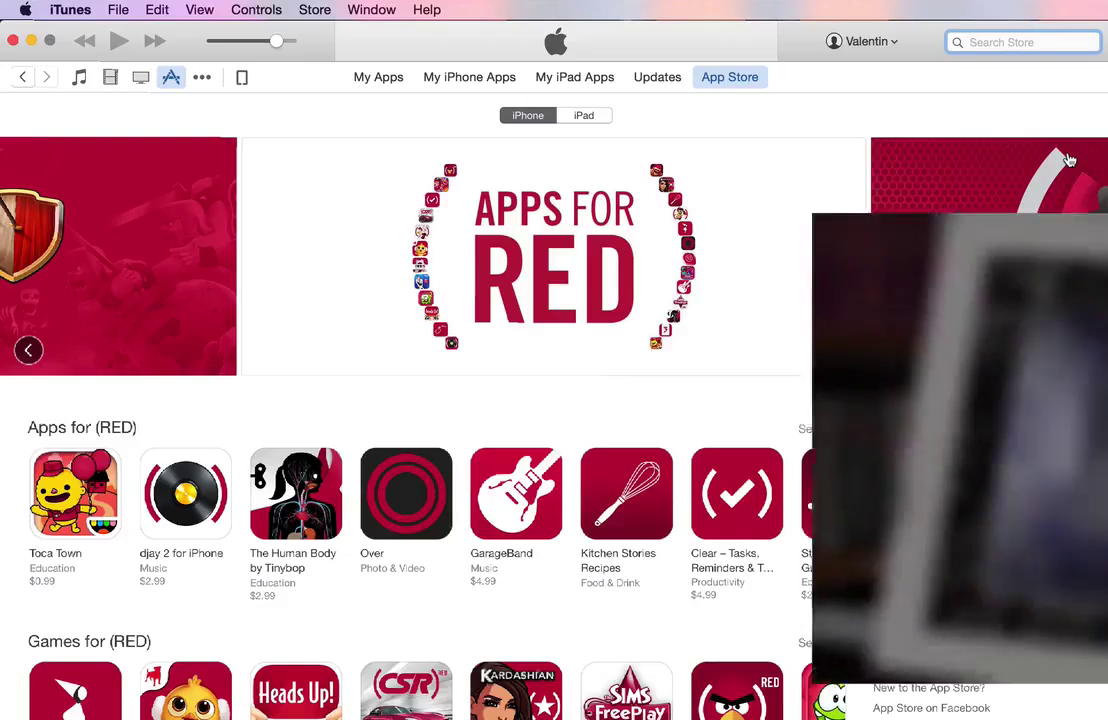
- Search the store for 'cardography' and open the Cardography app's detail page
type("cardography")
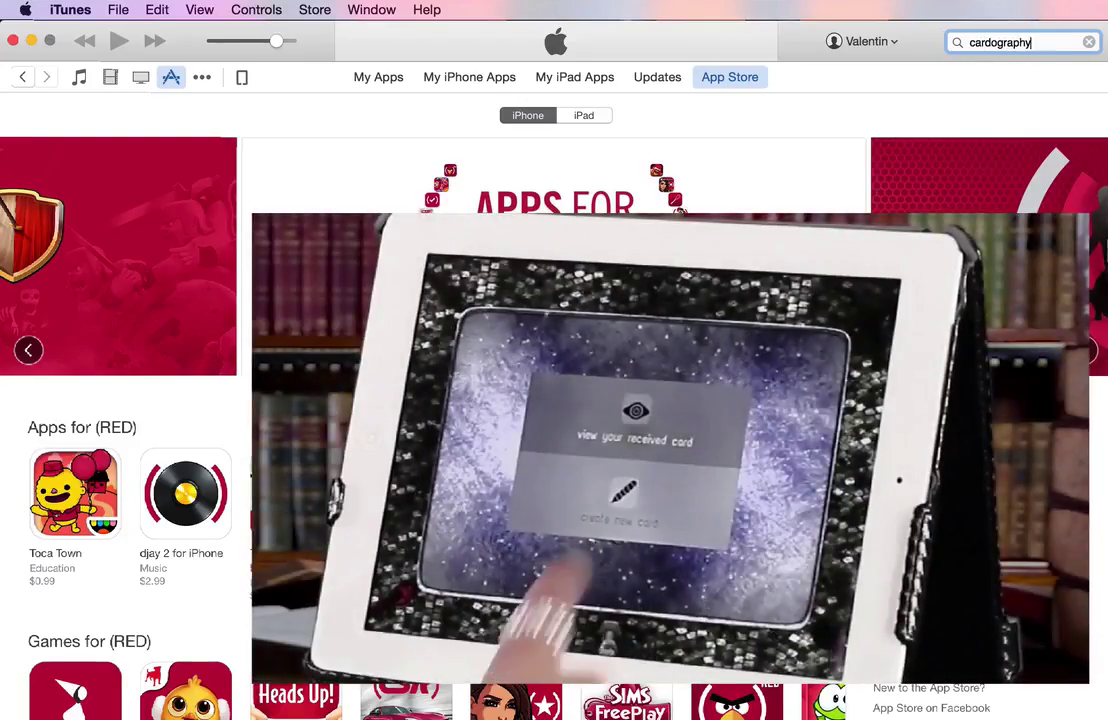
key("Return")
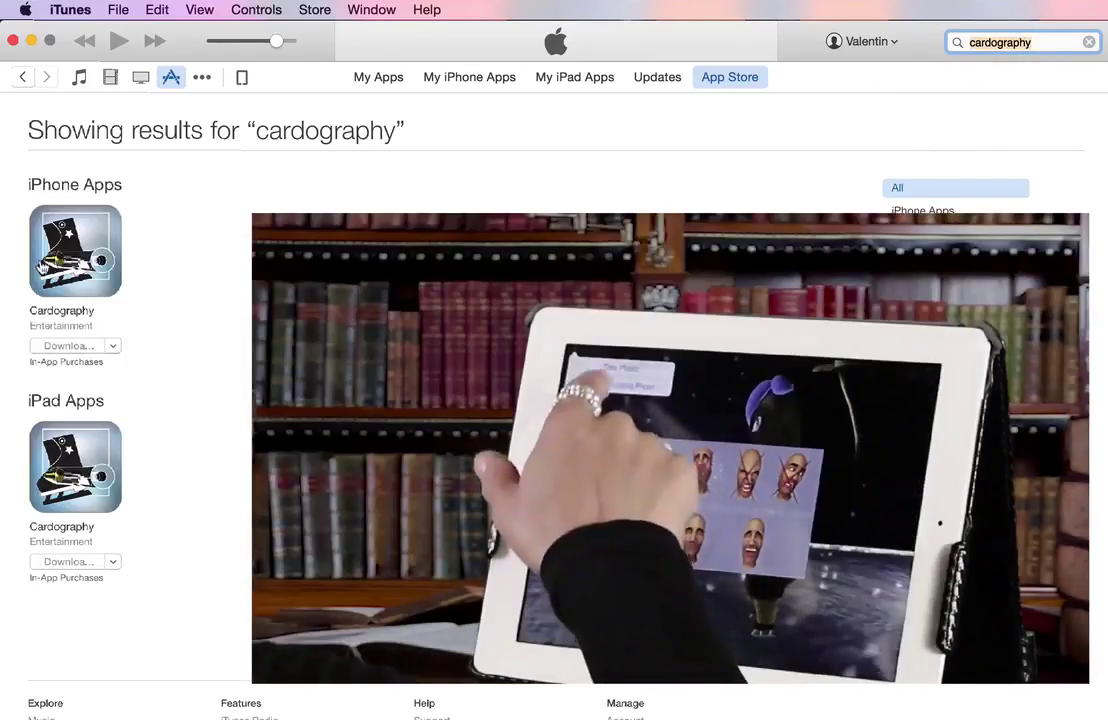
left_click(63, 312)
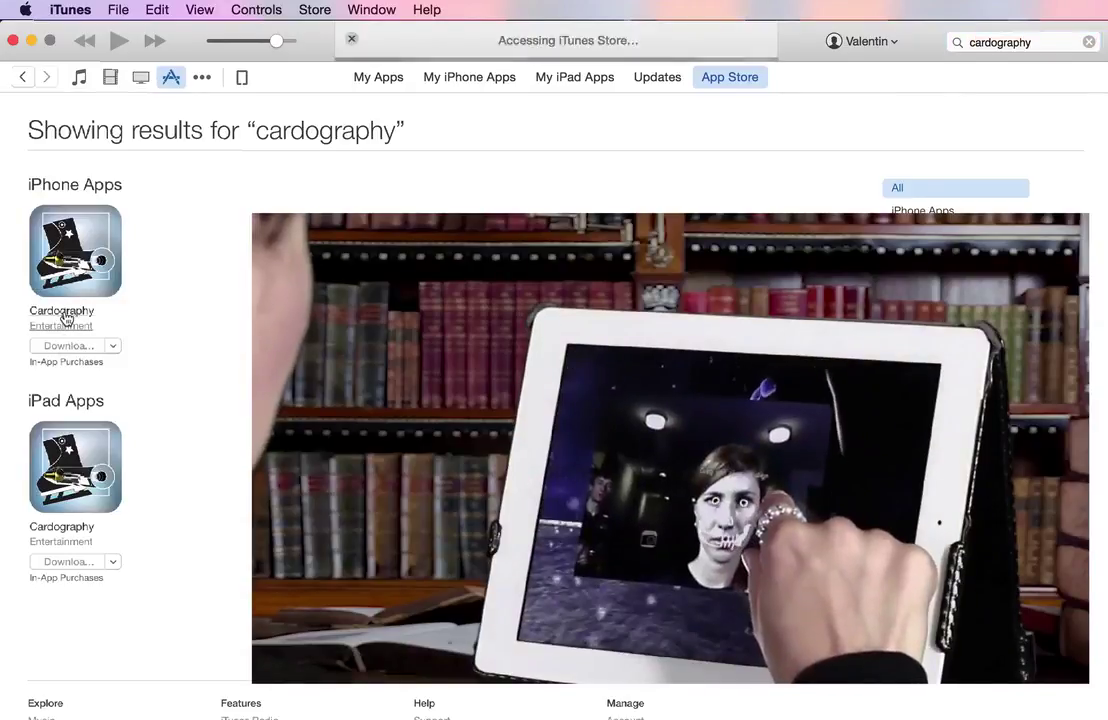